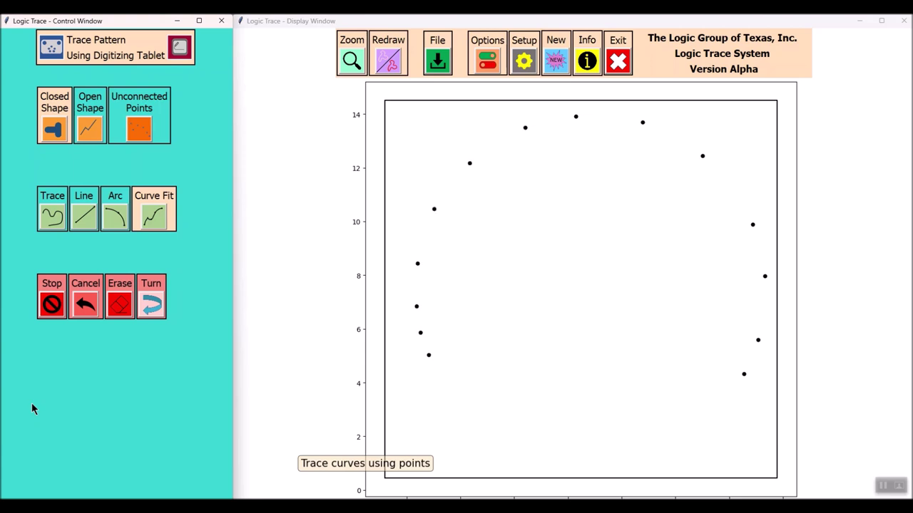
# Finish the outer rim arc as a fitted curve and return to Curve Fit for the inner arc.
pyautogui.click(85, 216)
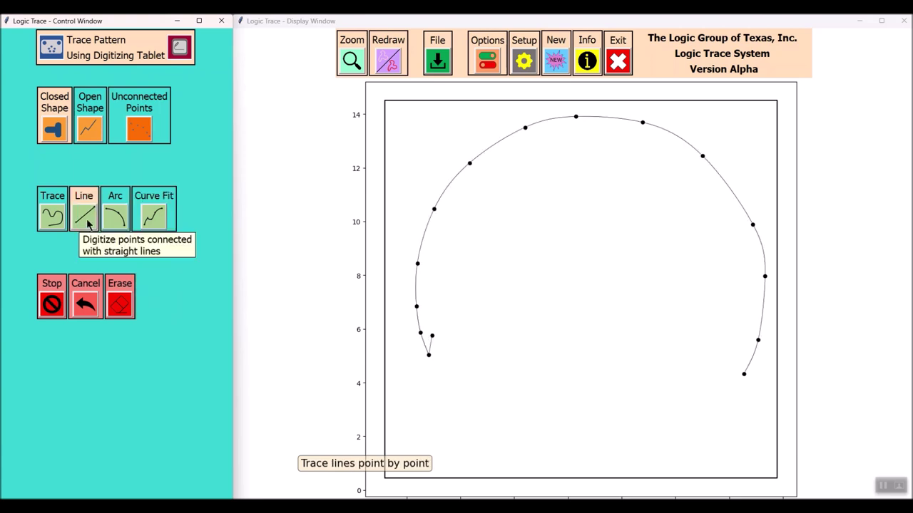
pyautogui.click(157, 225)
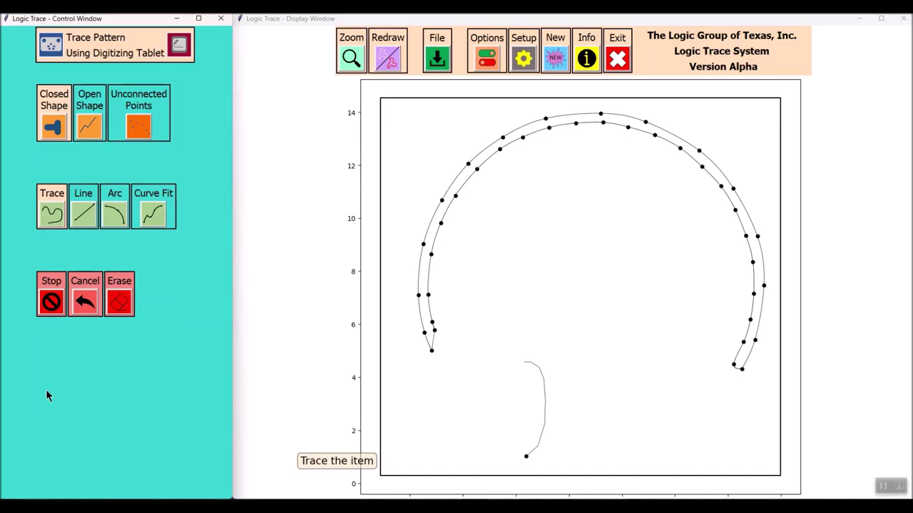
# Outline the G's curved body, alternating fitted curves with freehand tracing, and close the inner points.
pyautogui.click(154, 226)
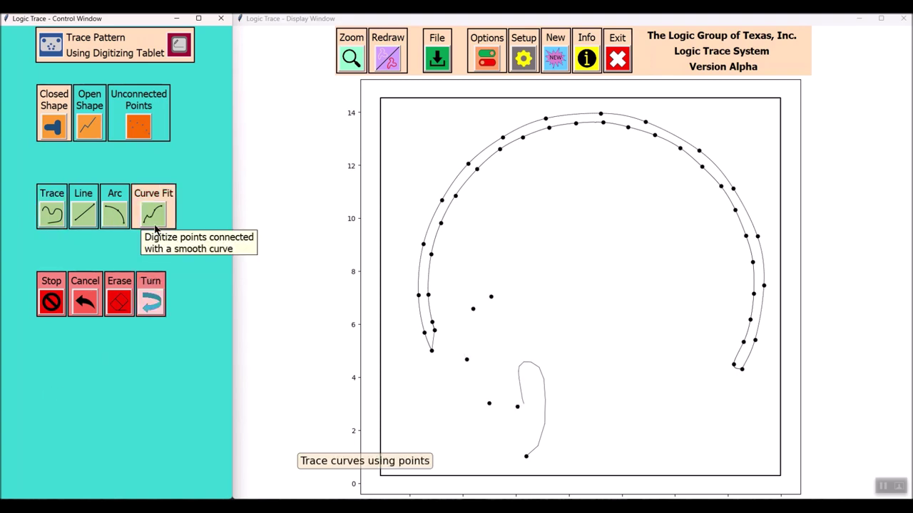
pyautogui.click(53, 218)
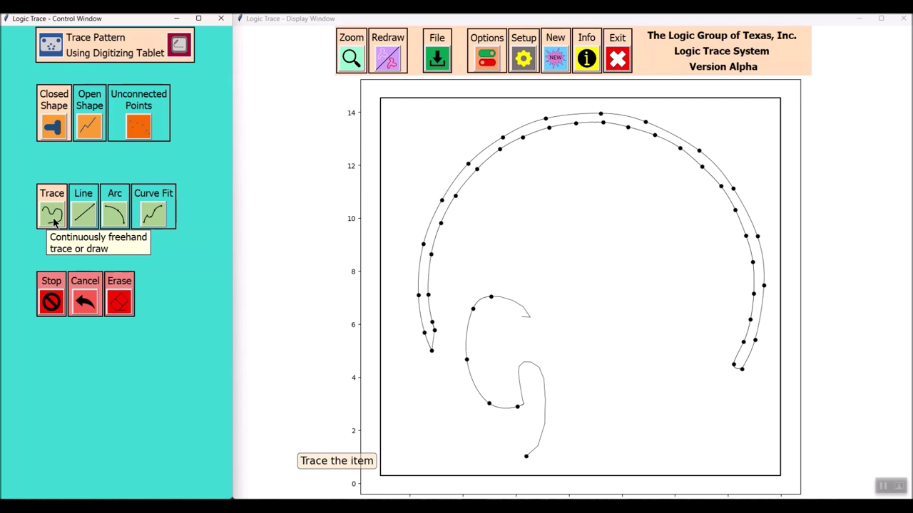
pyautogui.click(151, 222)
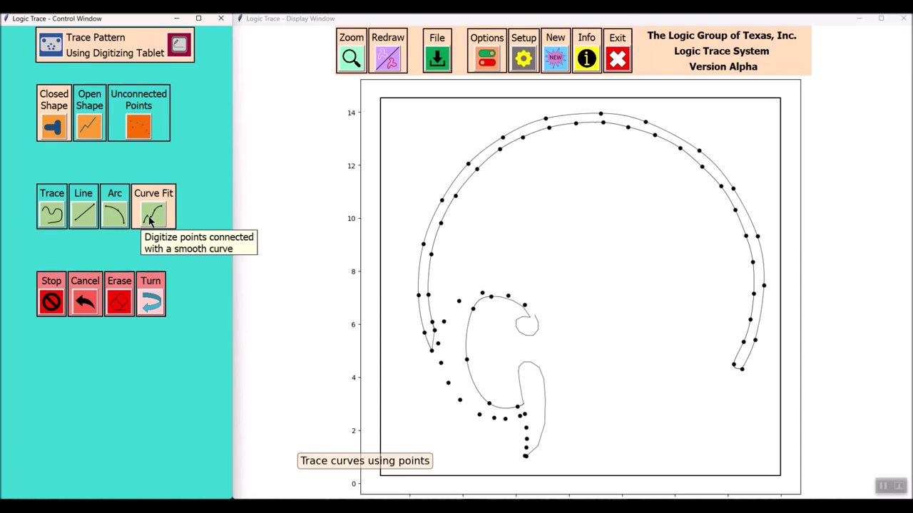
pyautogui.click(49, 303)
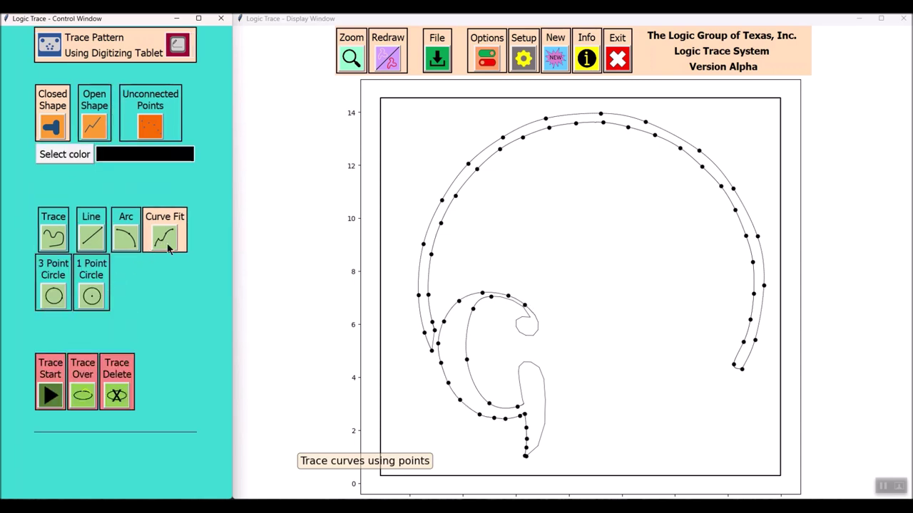
# Export the tracing so far as a DXF file named 'drawn'.
pyautogui.click(447, 56)
pyautogui.click(556, 179)
pyautogui.write('drawn')
pyautogui.press('Return')
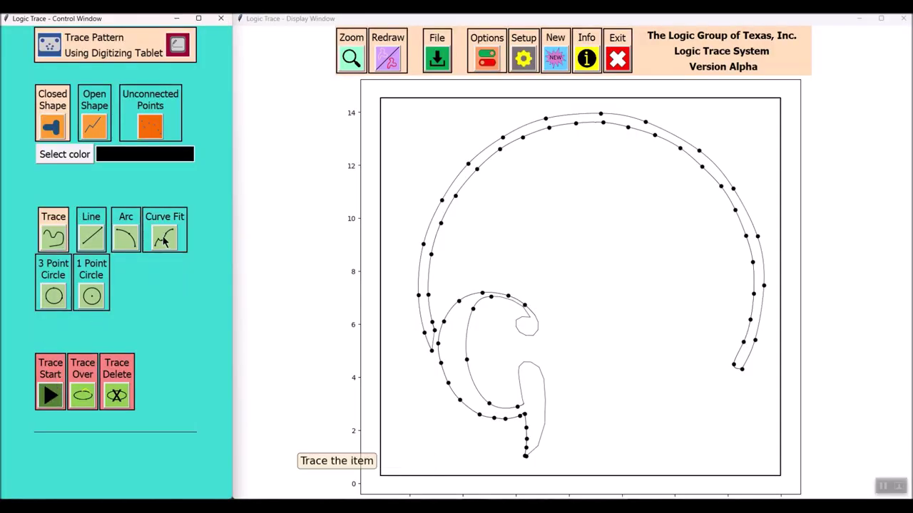
pyautogui.click(164, 241)
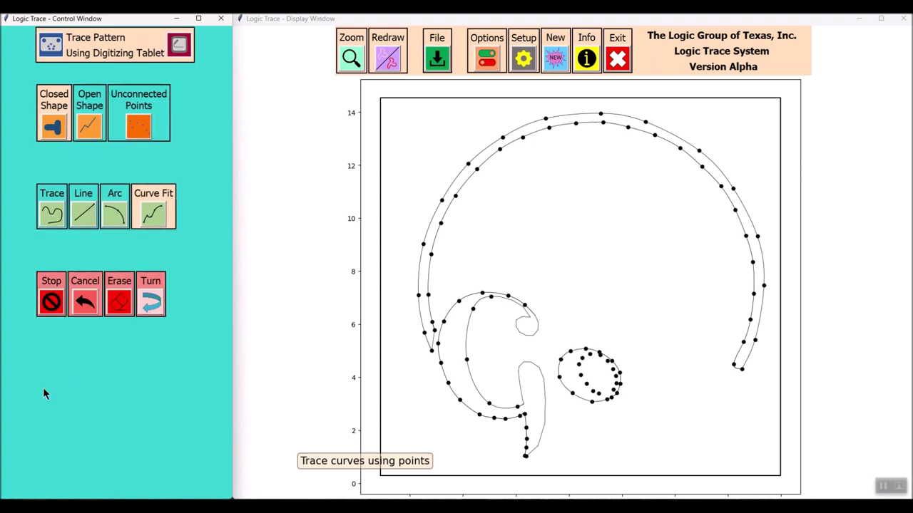
# Close the o's nested ovals, trace the f stem freehand and begin digitizing the l.
pyautogui.click(50, 302)
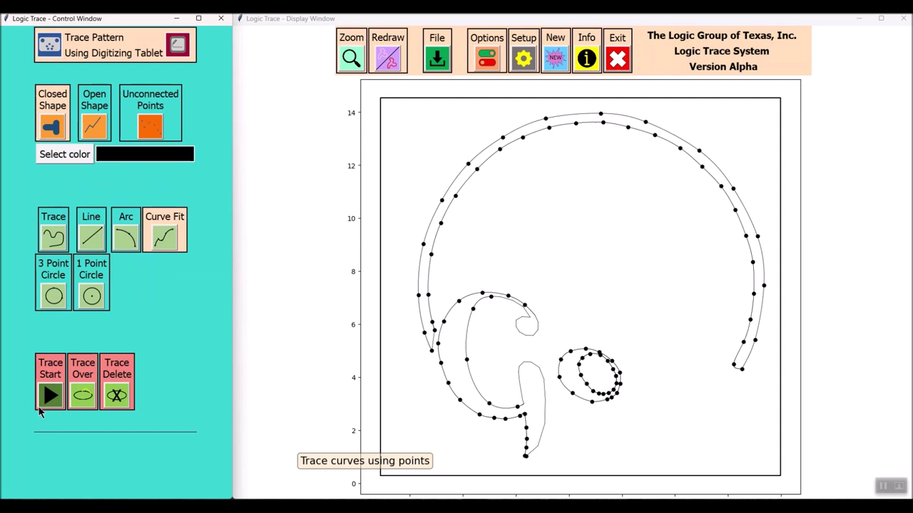
pyautogui.click(40, 406)
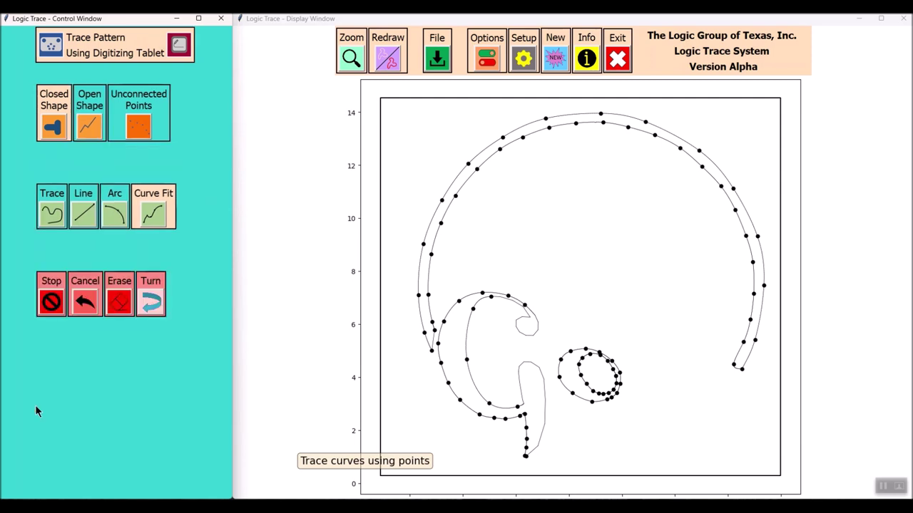
pyautogui.click(43, 390)
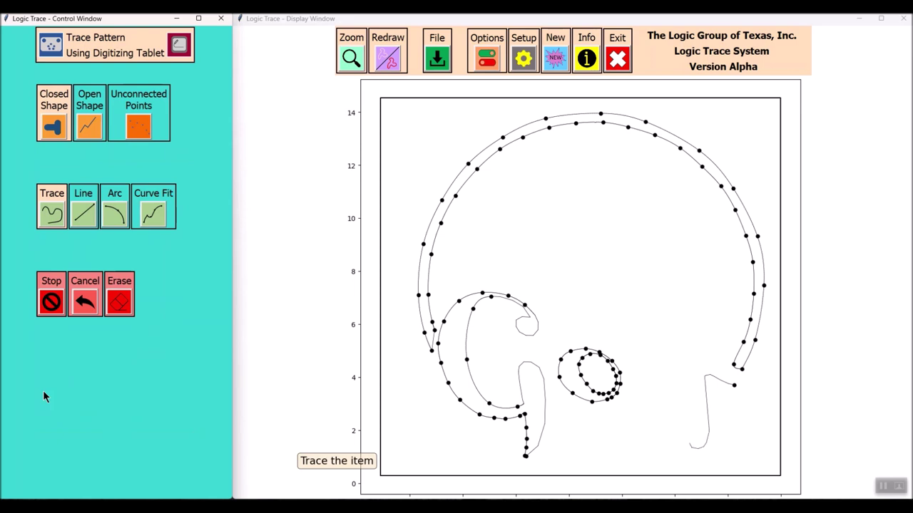
pyautogui.click(151, 209)
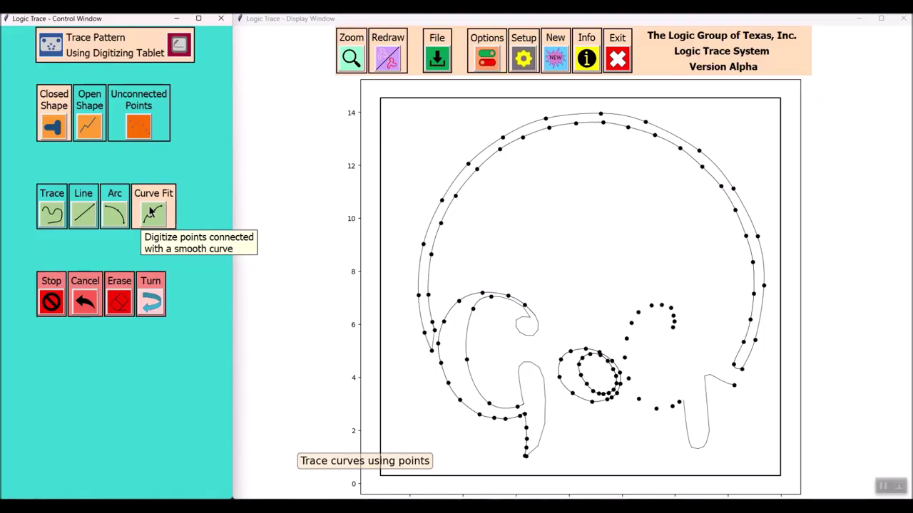
# Close the l curve, then digitize the first two dimples above the lettering as point rings.
pyautogui.click(52, 216)
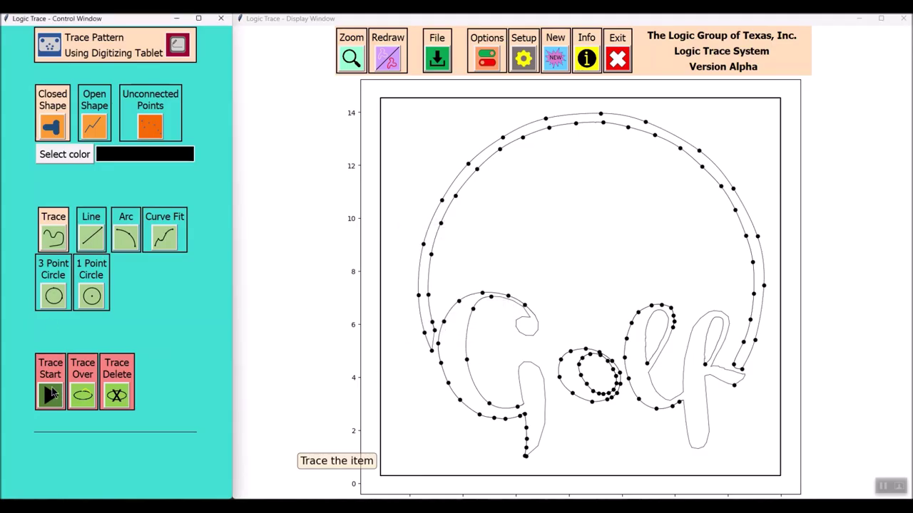
pyautogui.click(168, 241)
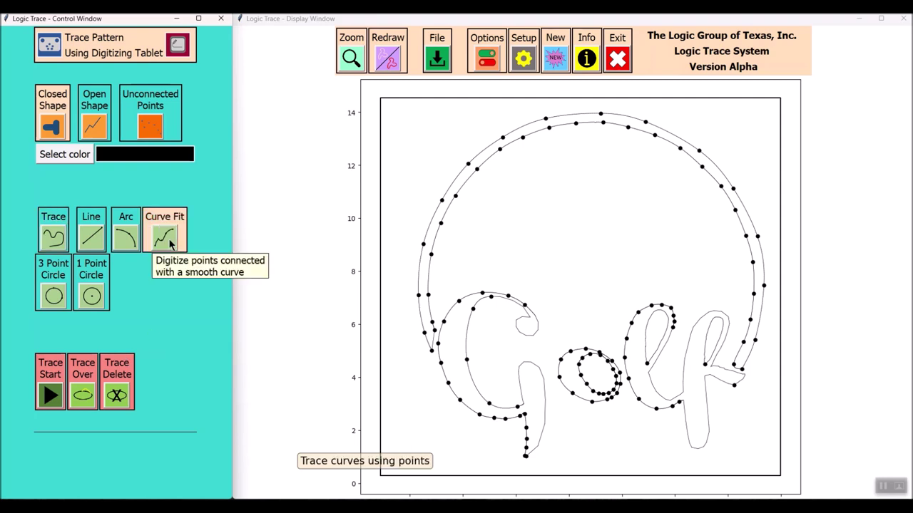
pyautogui.click(56, 402)
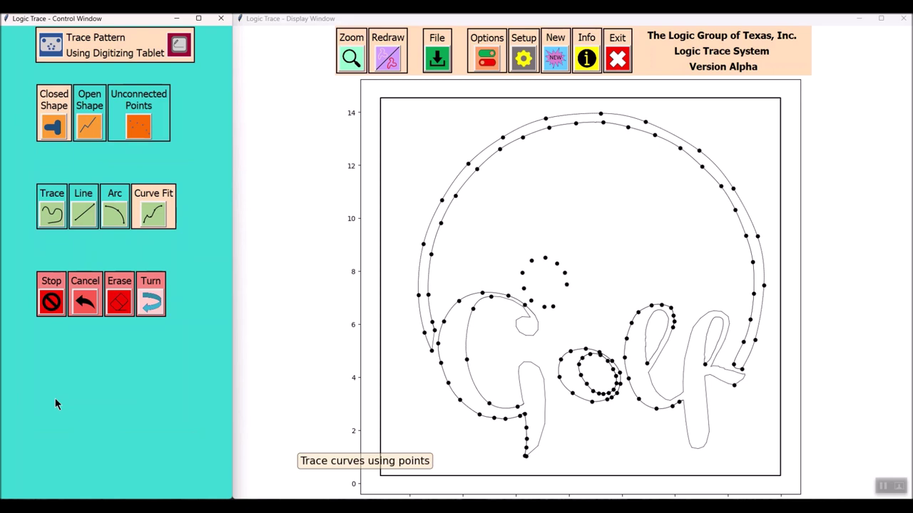
pyautogui.click(51, 295)
pyautogui.click(48, 399)
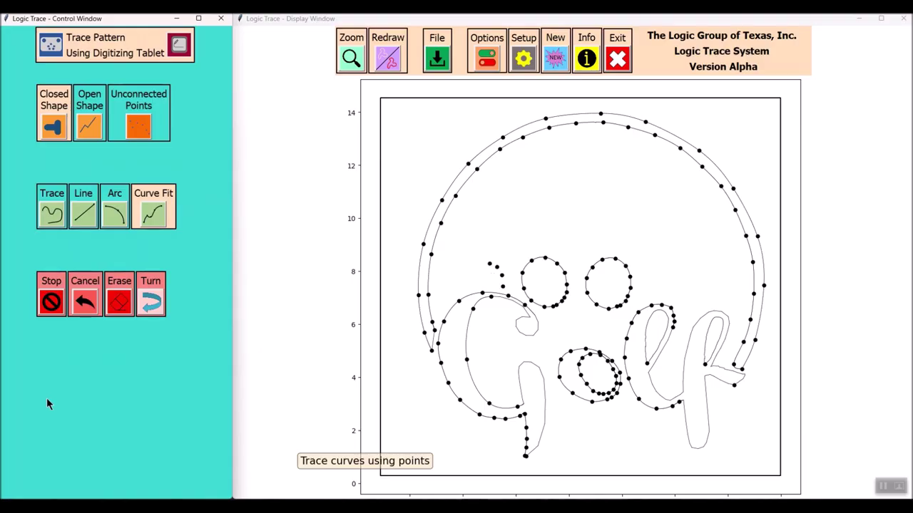
# Finish the small dimple above the G and trace the next upper dimple.
pyautogui.click(52, 218)
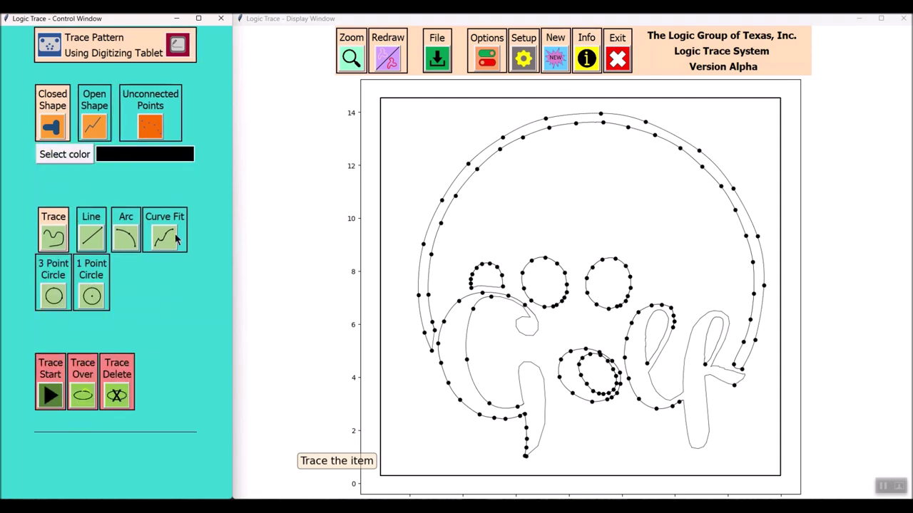
pyautogui.click(52, 396)
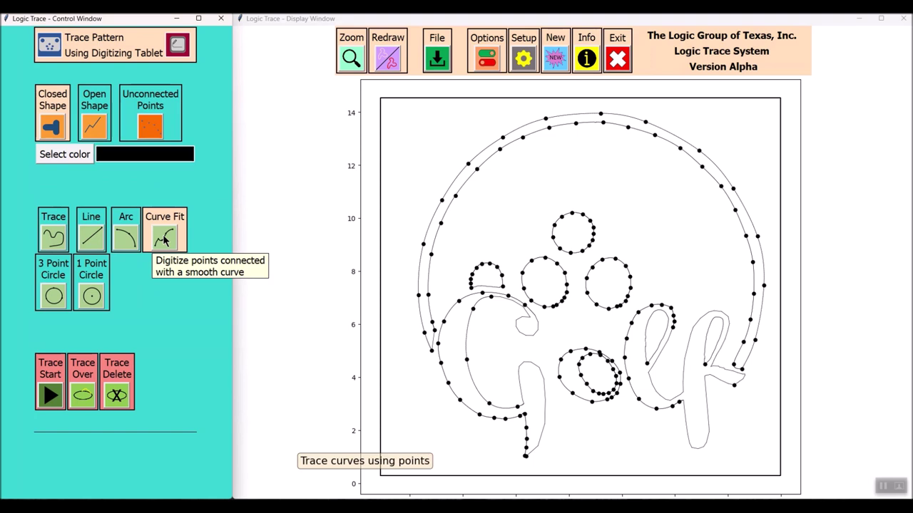
pyautogui.click(50, 396)
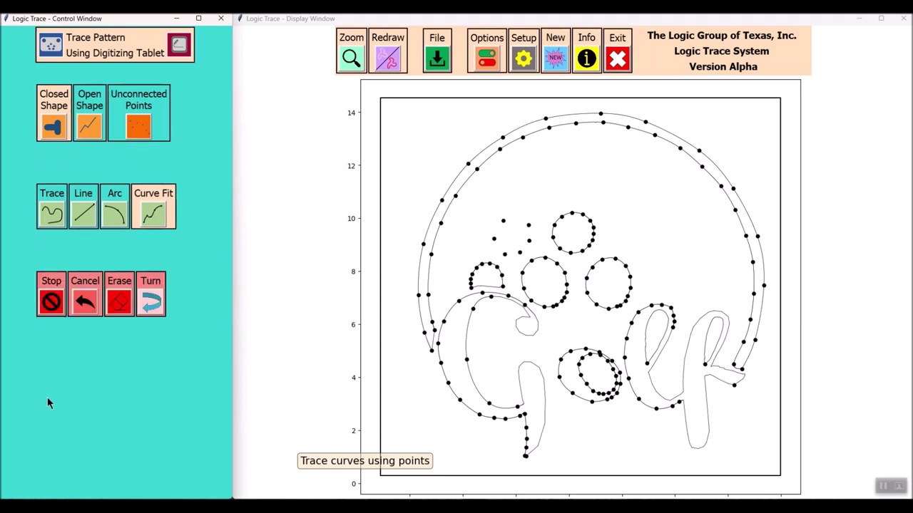
pyautogui.click(52, 302)
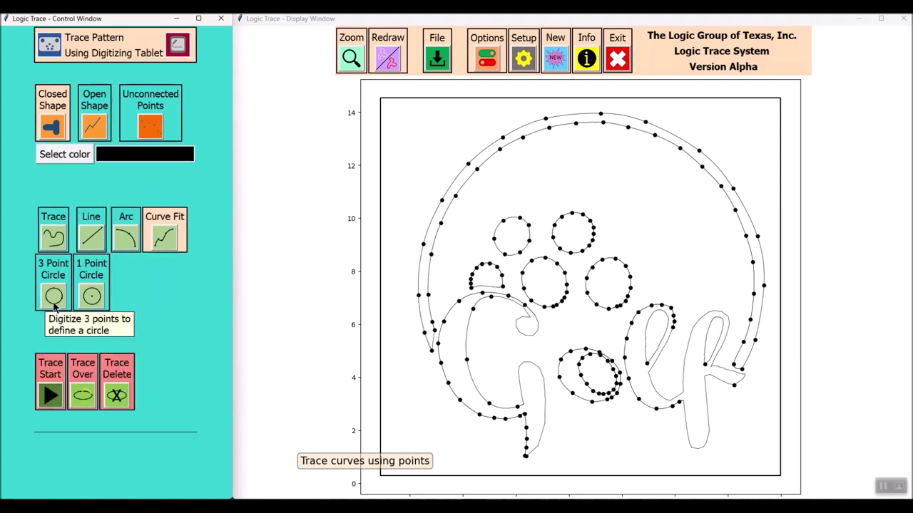
# Trace further dimples, including small ones near the left rim.
pyautogui.click(45, 397)
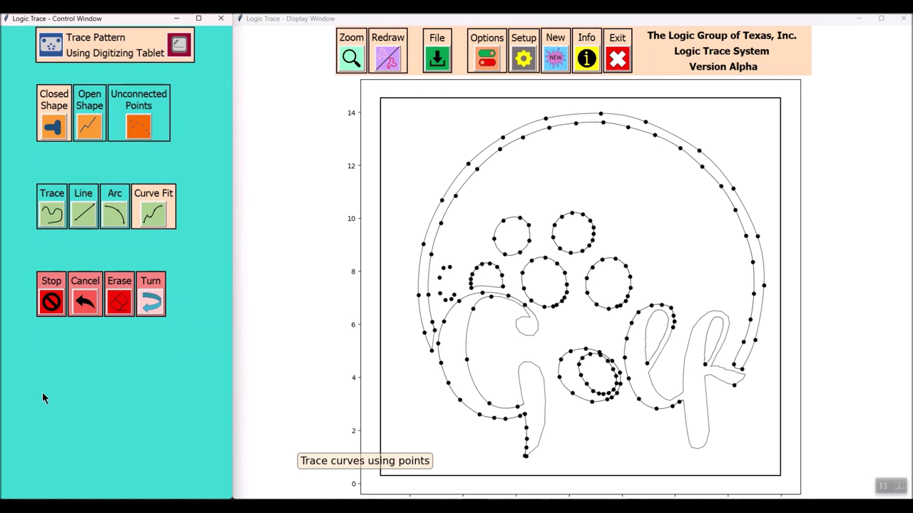
pyautogui.click(52, 302)
pyautogui.click(51, 395)
pyautogui.click(49, 298)
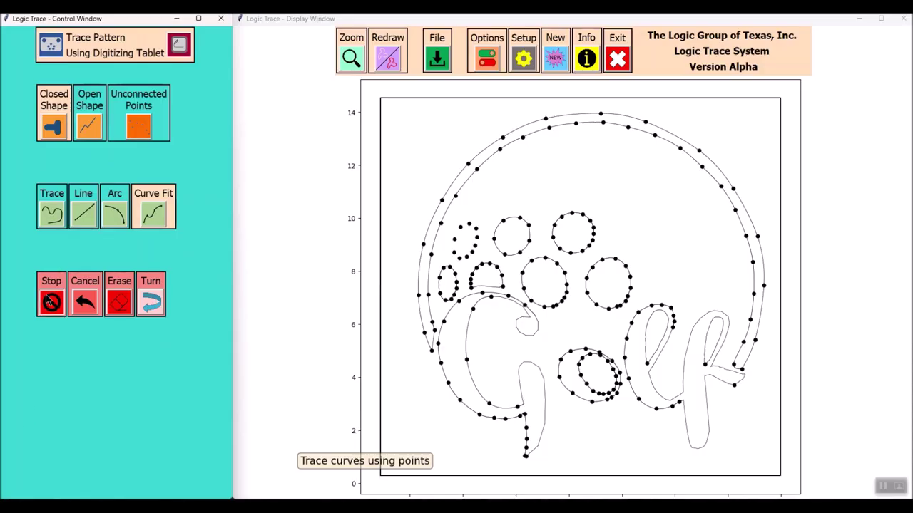
pyautogui.click(52, 395)
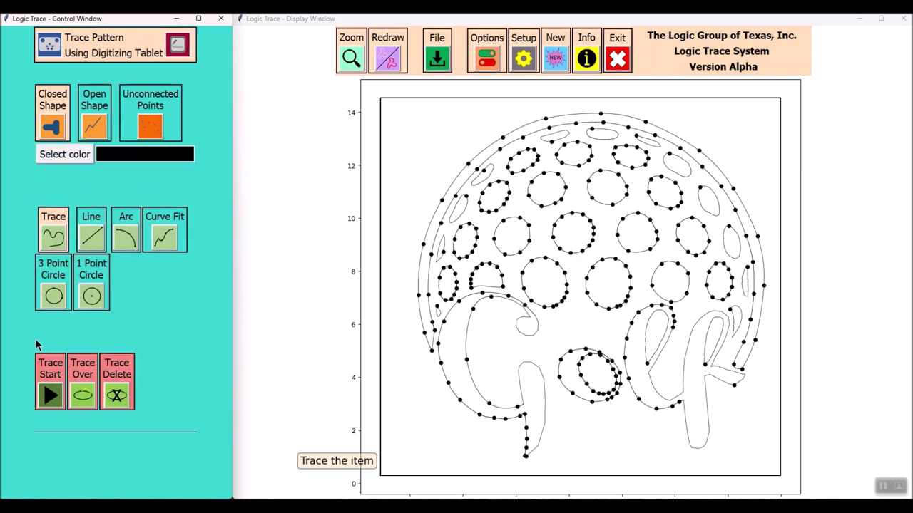
# Export the finished drawing as a DXF file named 'dra'.
pyautogui.click(437, 49)
pyautogui.click(562, 179)
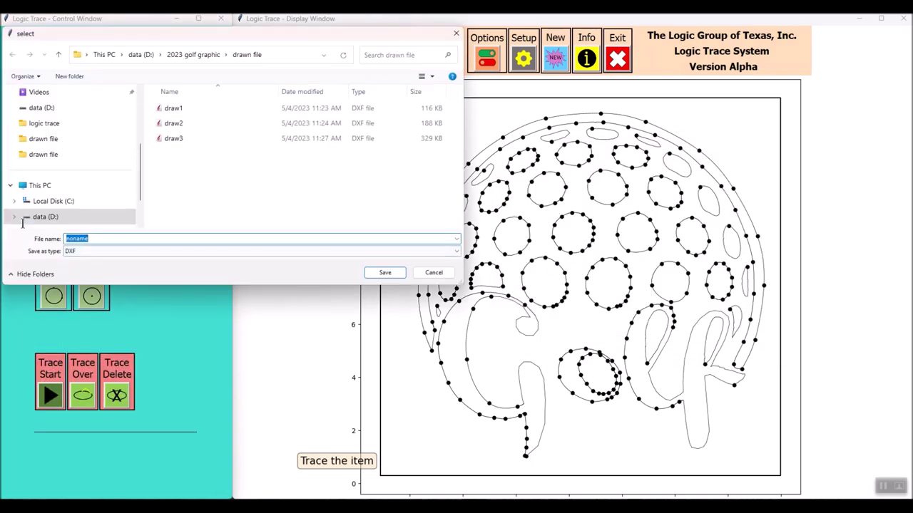
pyautogui.write('dra')
pyautogui.press('Return')
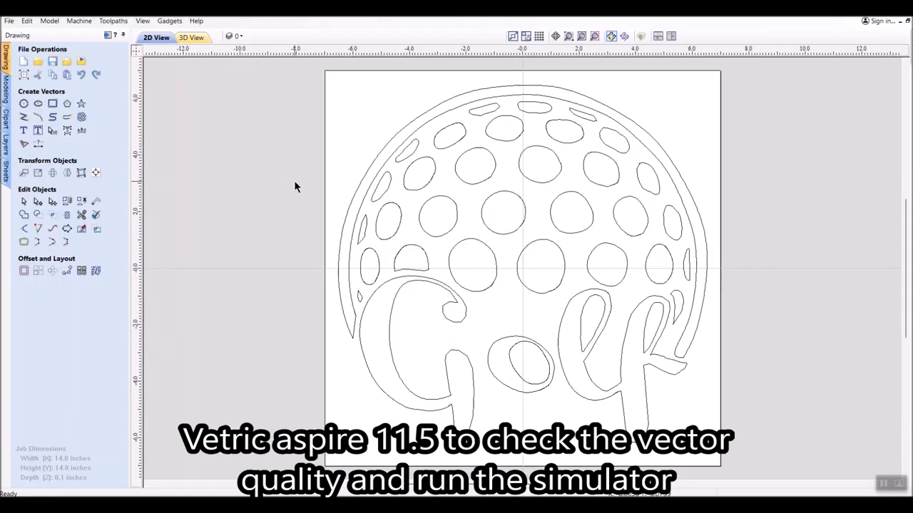
# Check the imported golf design for open vectors and confirm none exist.
pyautogui.rightClick(294, 180)
pyautogui.moveTo(342, 258)
pyautogui.click(526, 273)
pyautogui.click(459, 262)
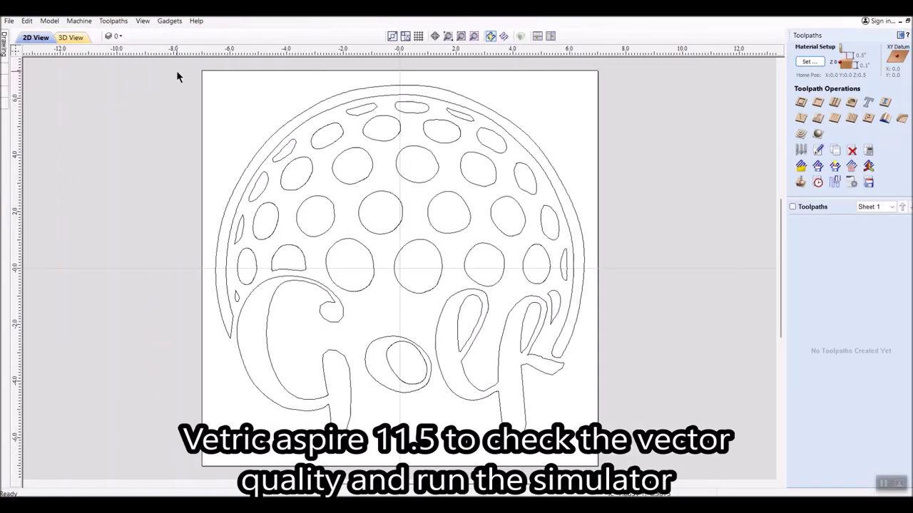
# Calculate a 15-pass profile toolpath, accepting the cut-through warning.
pyautogui.click(863, 141)
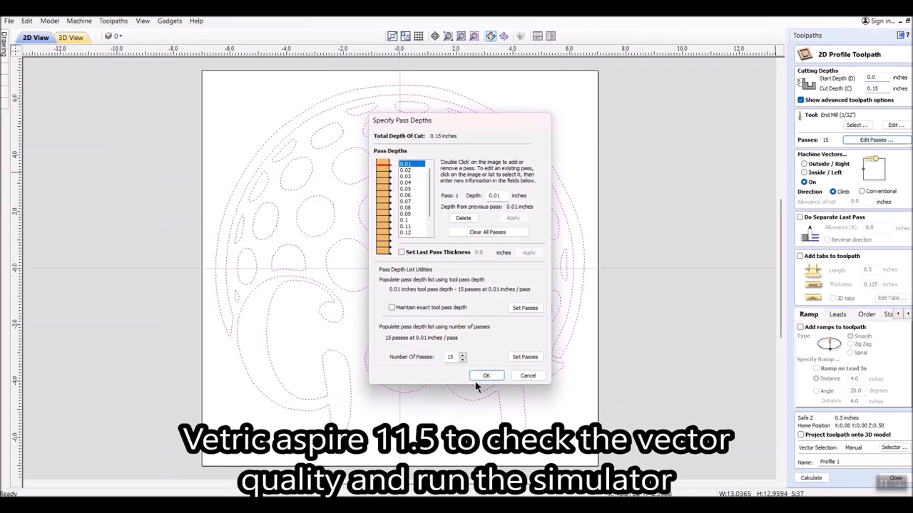
pyautogui.click(487, 375)
pyautogui.click(811, 478)
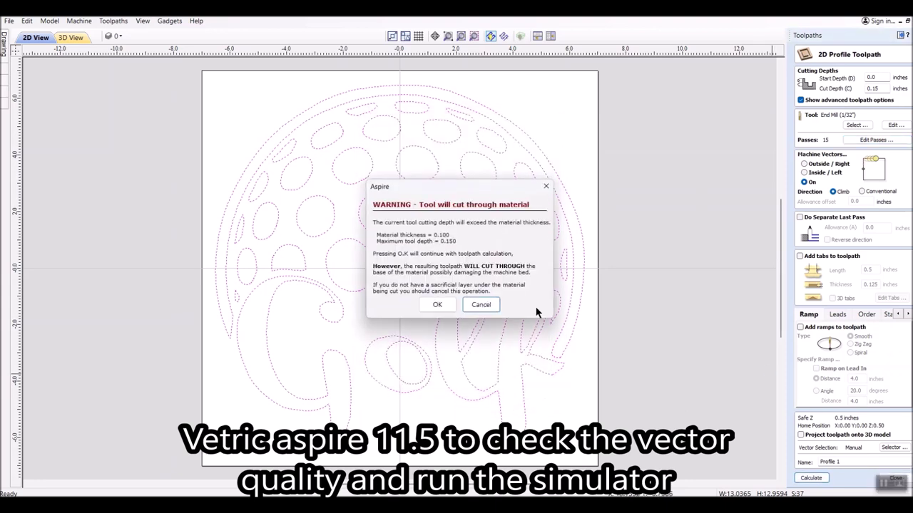
pyautogui.click(437, 304)
# Preview the cut with waste material removed and rotate the 3D board view.
pyautogui.doubleClick(577, 149)
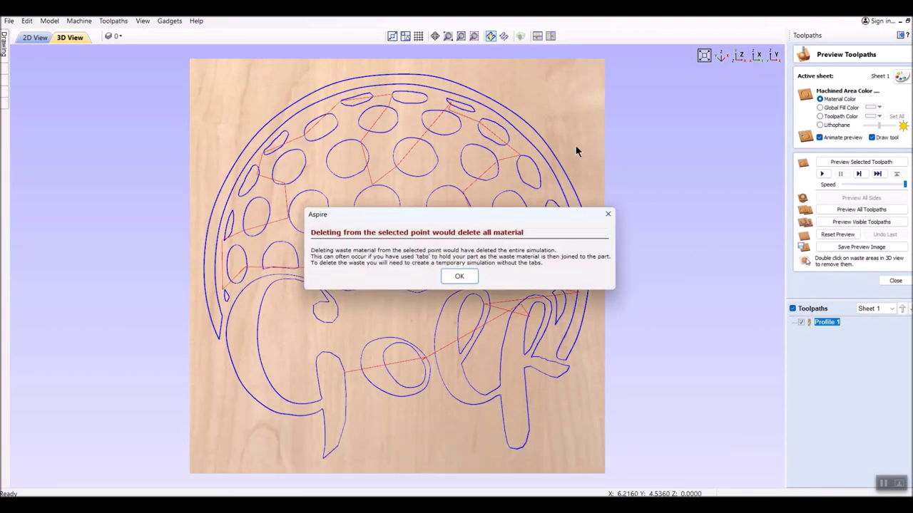
pyautogui.click(457, 278)
pyautogui.moveTo(443, 243); pyautogui.dragTo(517, 211)
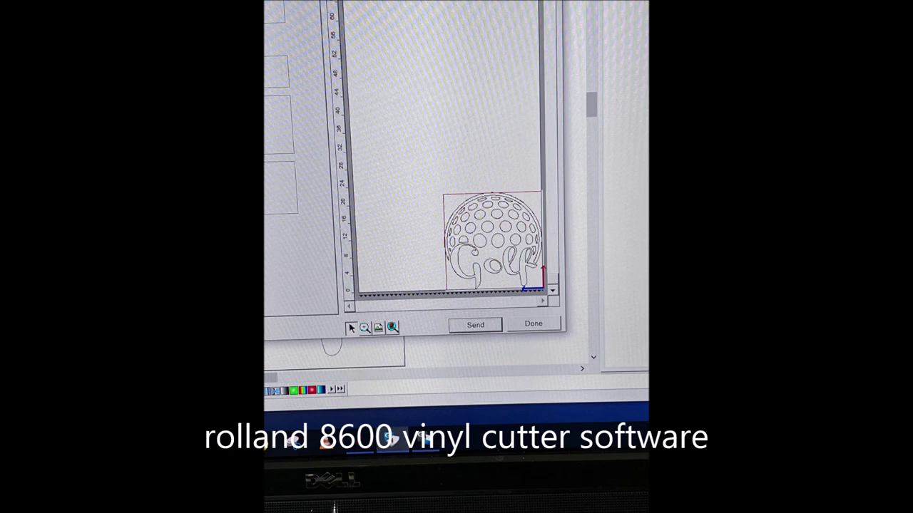